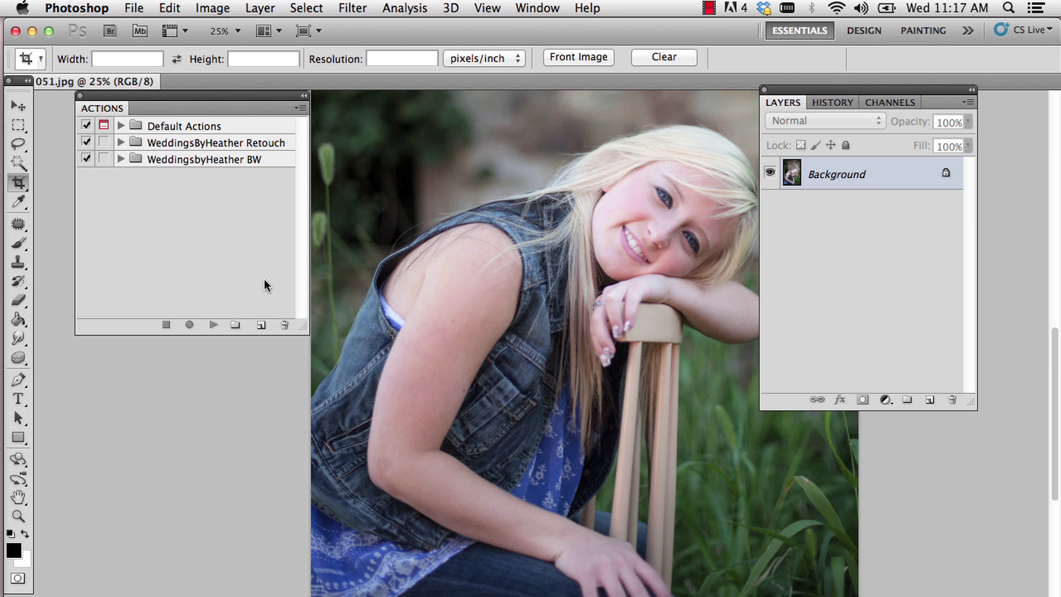
- Zoom to 50% on the upper arm and duplicate the photo as Layer 1
key("super+plus")
key("super+plus")
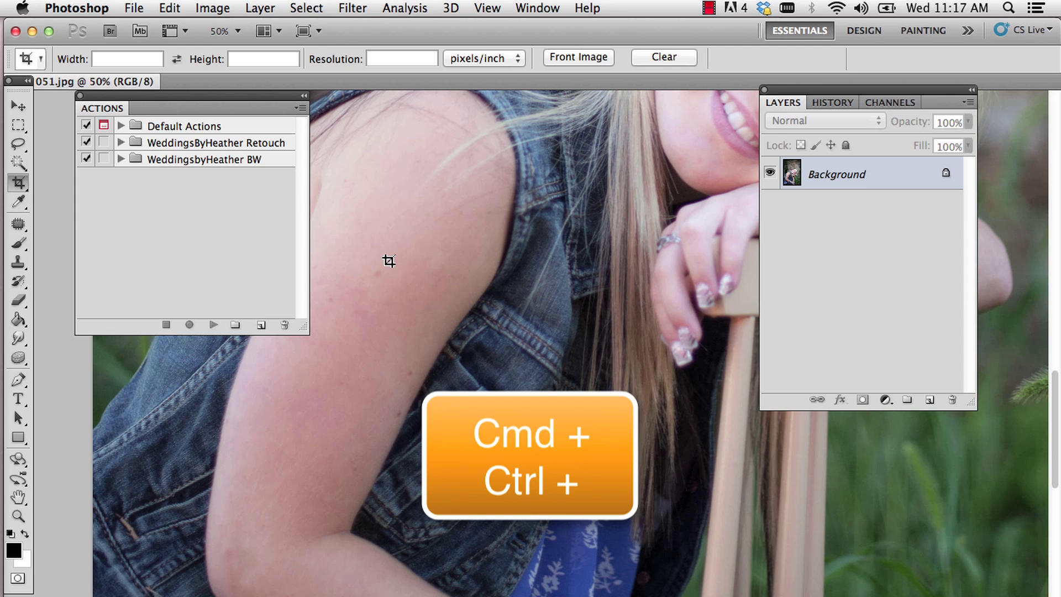
key("space")
left_click_drag(388, 263, 587, 261)
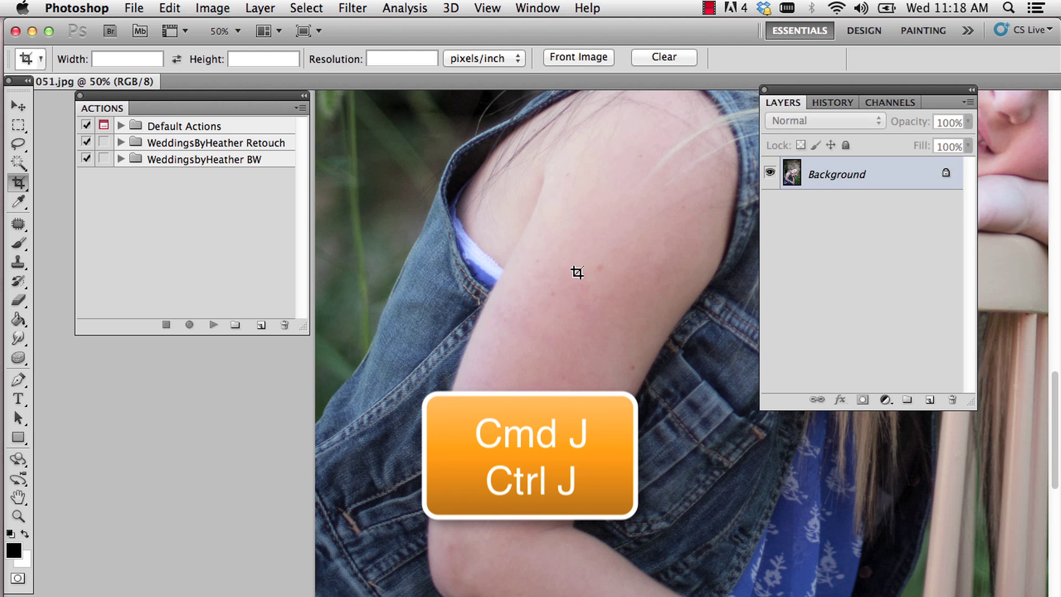
key("cmd+j")
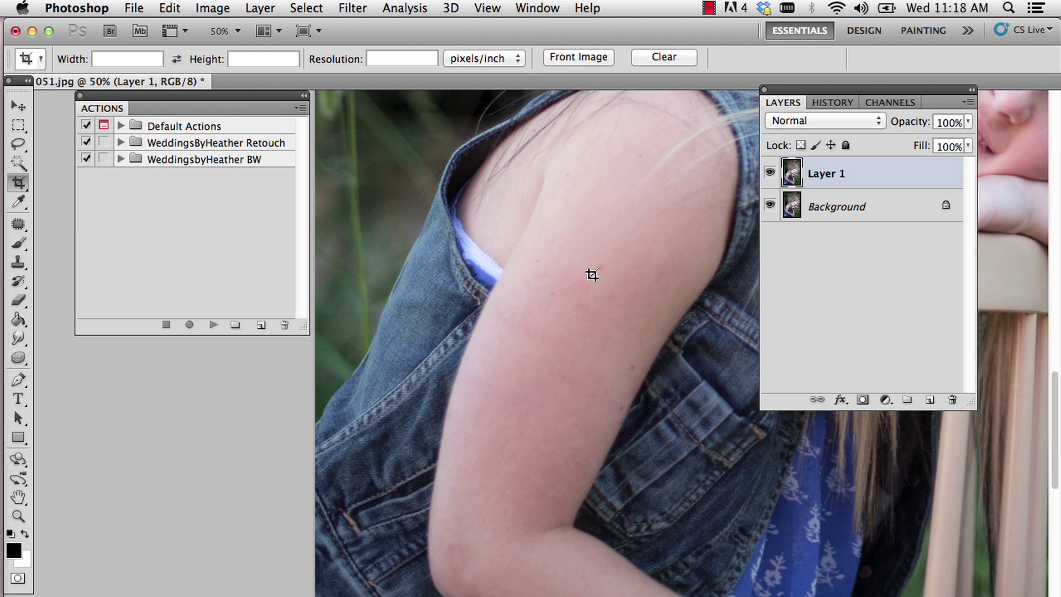
- Draw a rectangular marquee over the denim and white strap beside the upper arm
key("m")
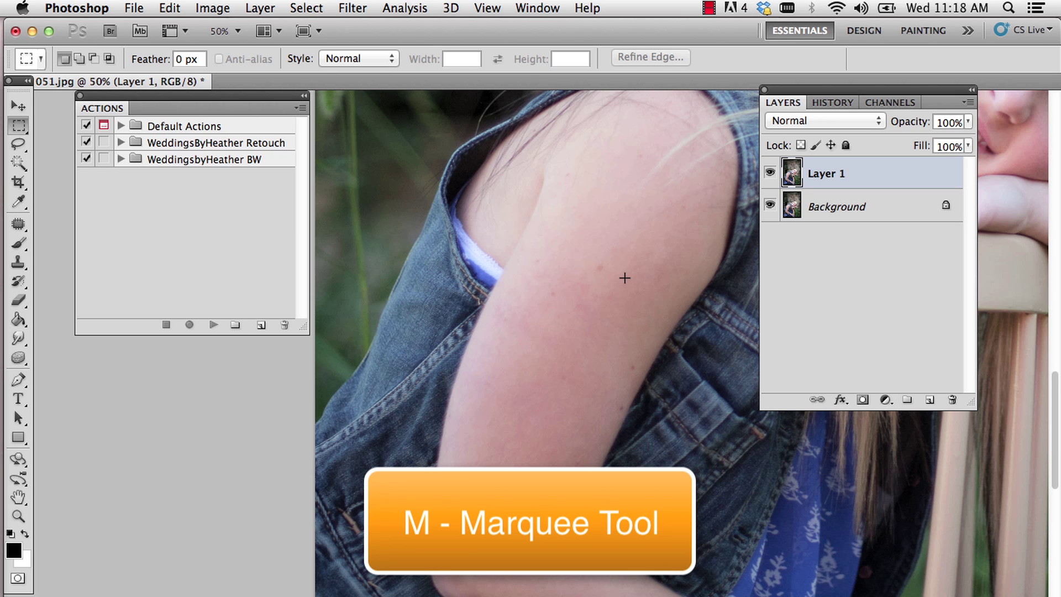
left_click(325, 118)
left_click_drag(326, 118, 650, 394)
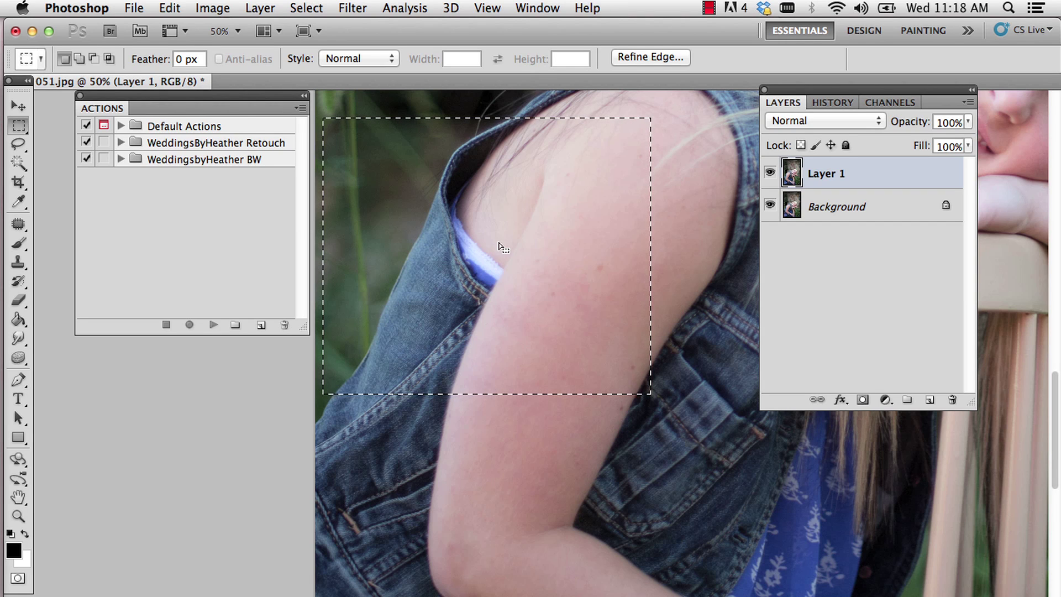
- Apply Edit > Transform > Warp to the rectangular selection
left_click(171, 8)
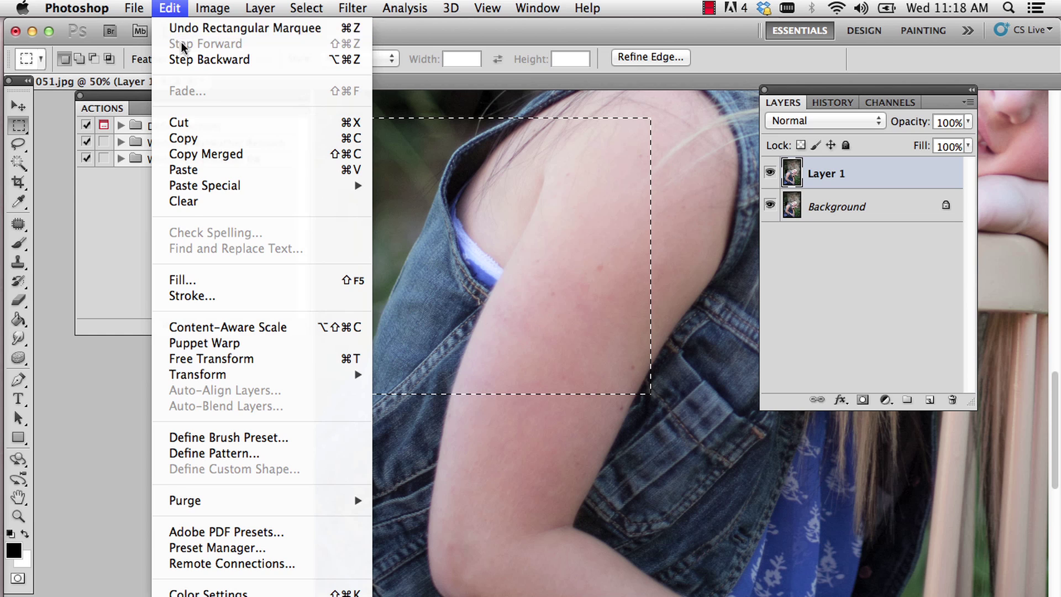
mouse_move(252, 376)
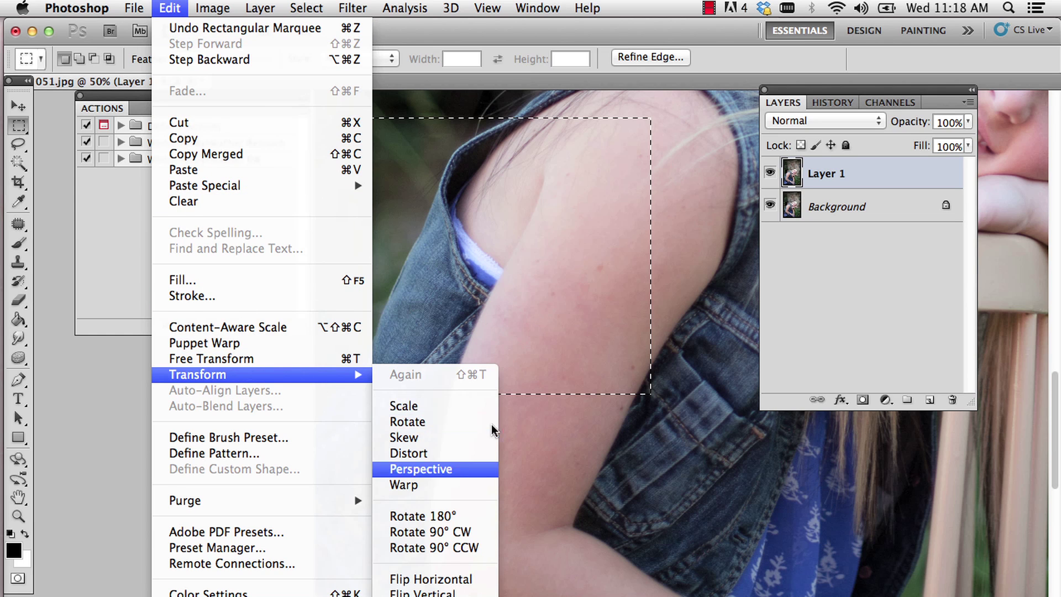
left_click(479, 485)
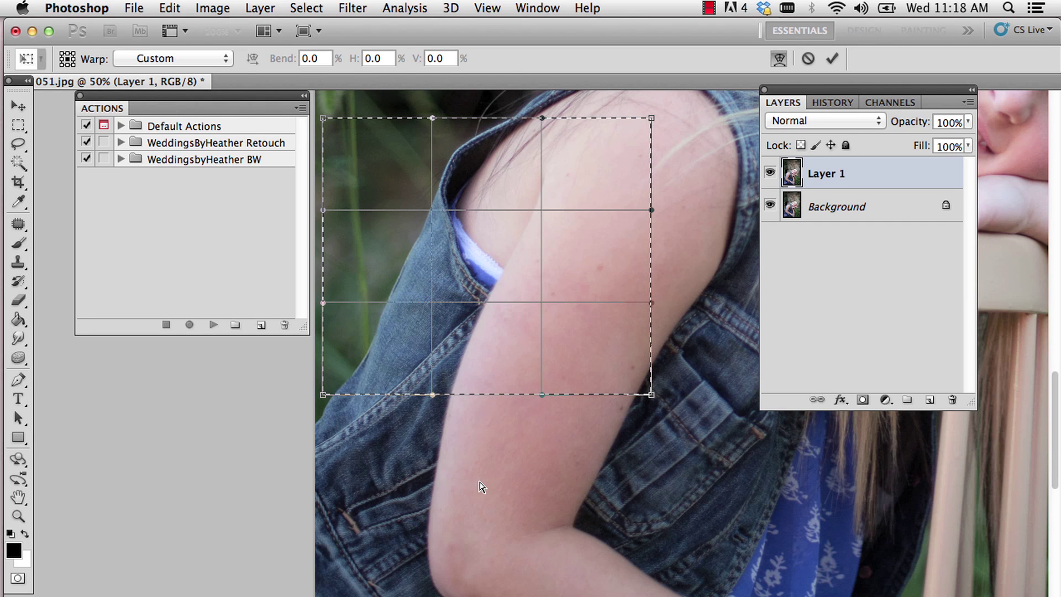
- Pull the warp mesh up and right so the vest edge covers the strap, then commit
left_click_drag(520, 222, 549, 168)
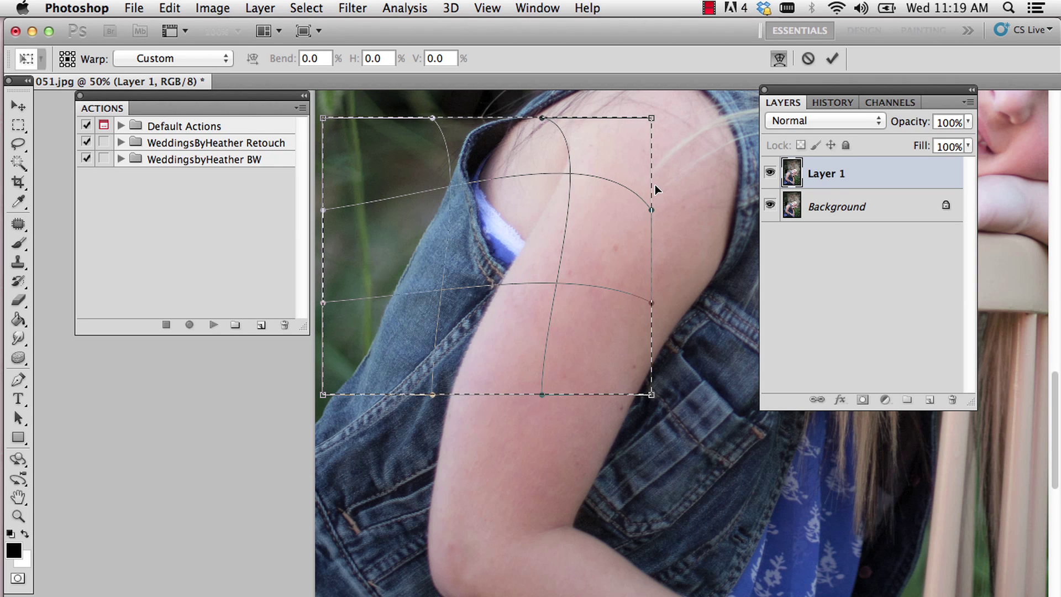
left_click(508, 281)
left_click_drag(506, 280, 523, 268)
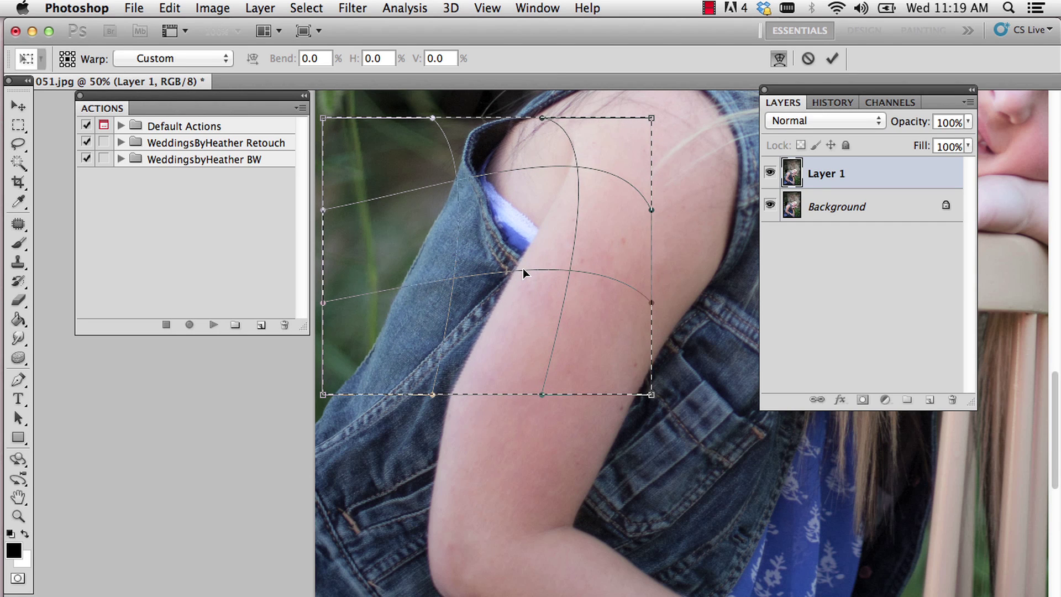
key("Return")
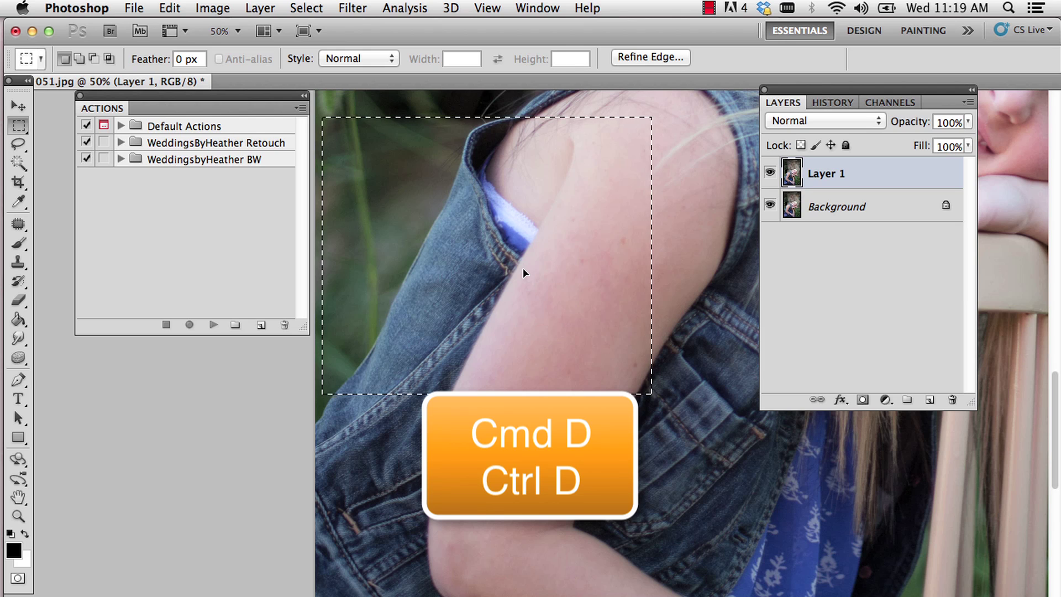
- Deselect, then toggle Layer 1 off and on to compare the warp with the original arm
key("super+d")
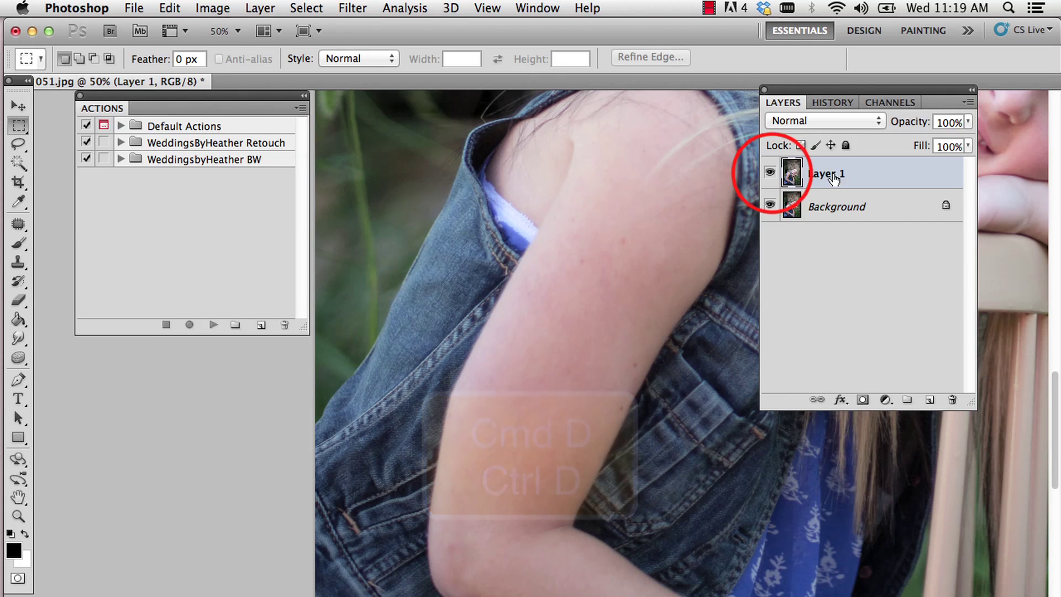
left_click(770, 174)
left_click(772, 175)
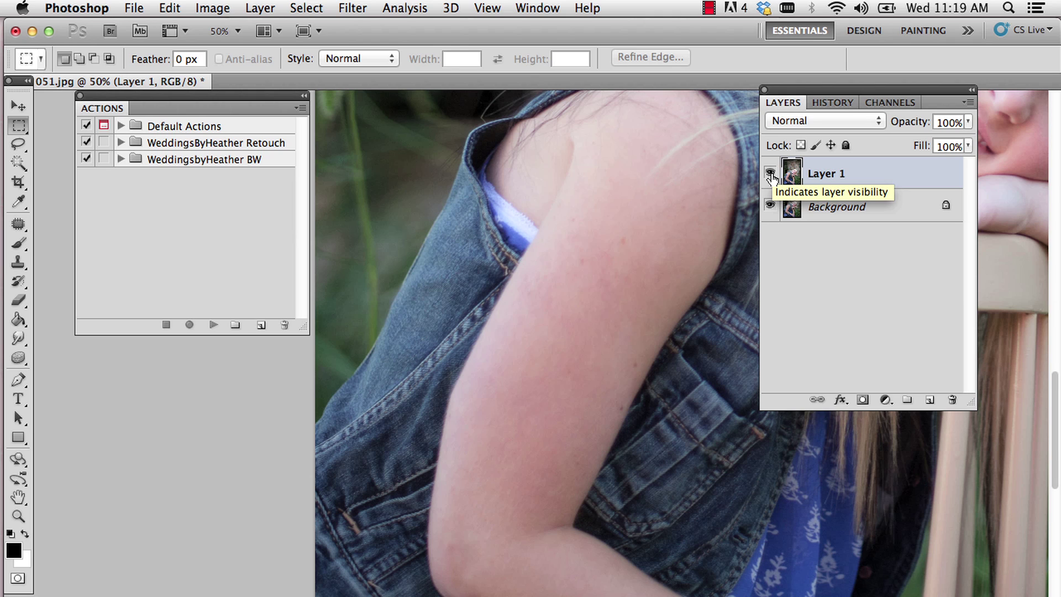
- Add an inverted black layer mask to Layer 1 and set Brush flow to 100%
left_click(862, 400)
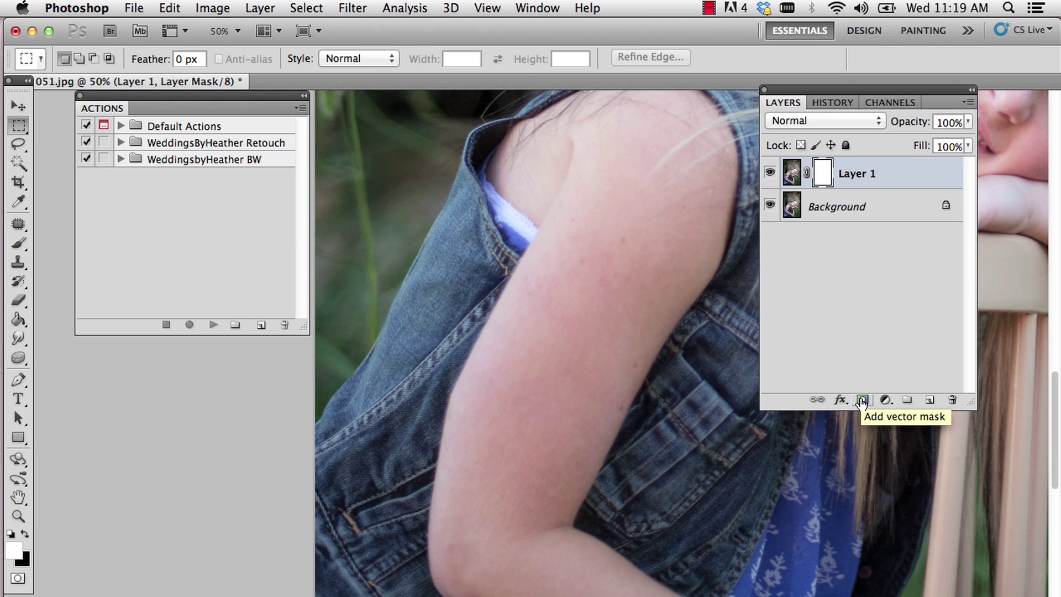
key("super+i")
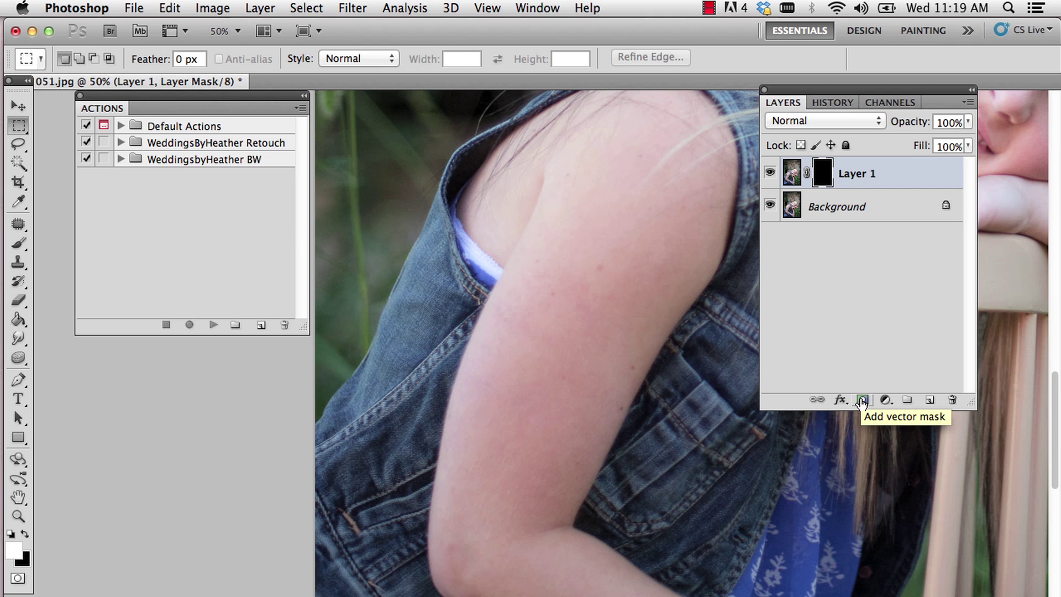
key("b")
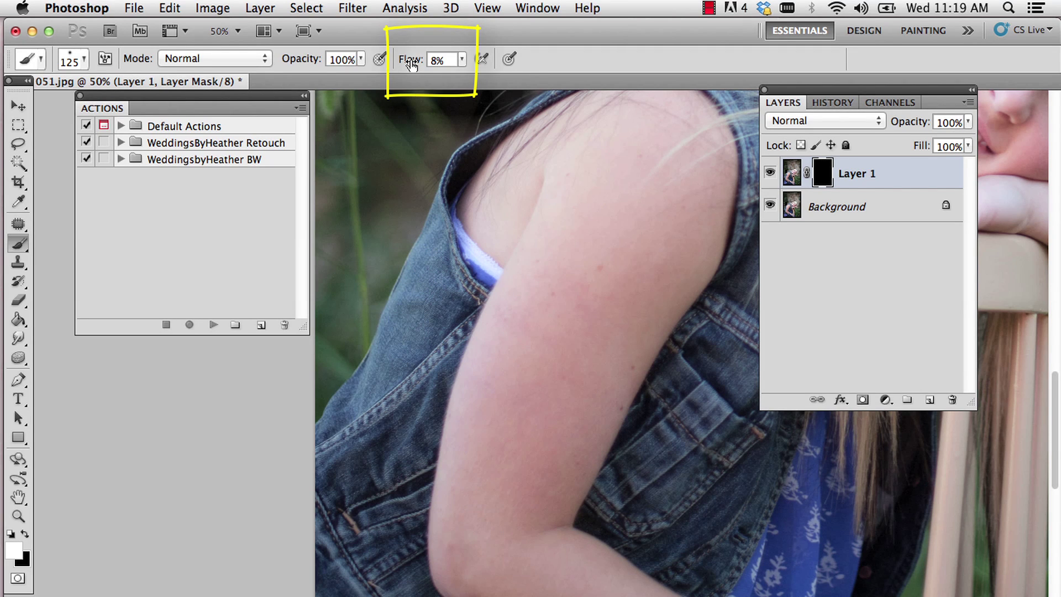
left_click_drag(410, 64, 437, 62)
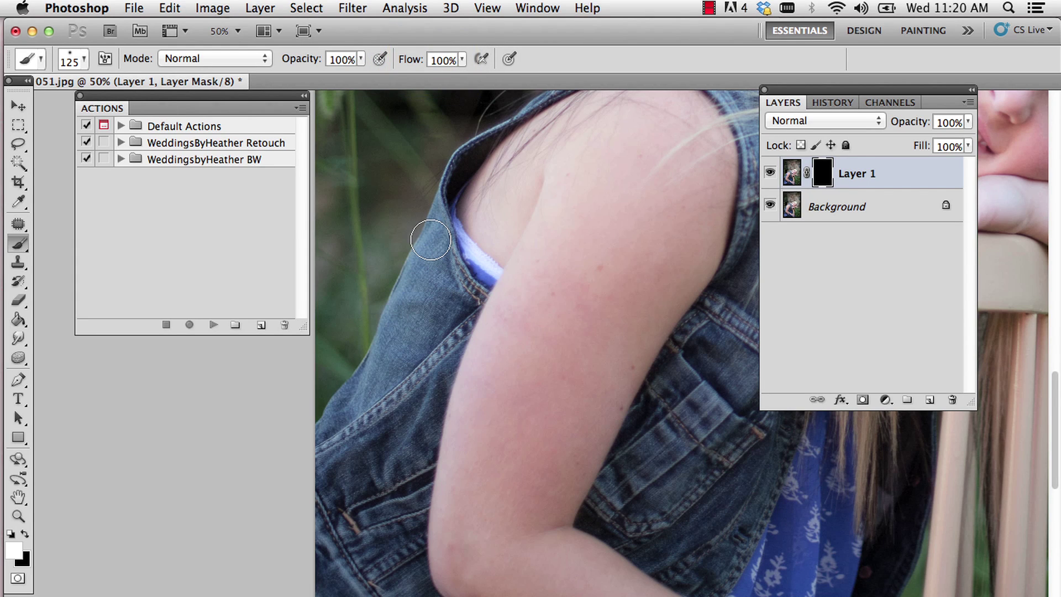
- With a 70 px brush, paint white on the mask over the strap and collar fringe
key("bracketleft")
key("bracketleft")
key("bracketleft")
key("bracketleft")
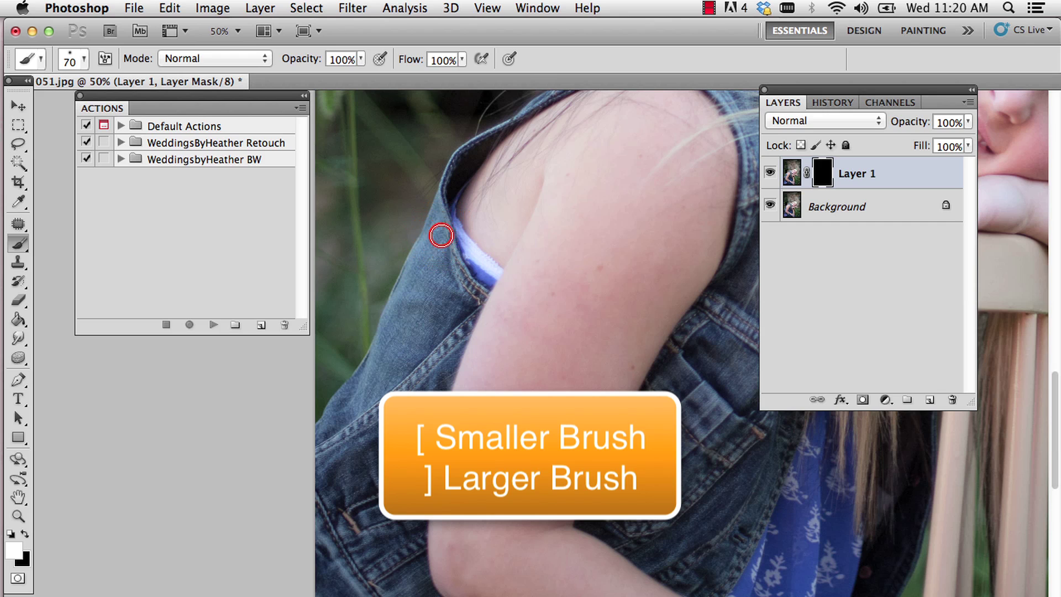
mouse_move(442, 236)
left_mouse_down()
mouse_move(483, 289)
mouse_move(445, 232)
mouse_move(492, 270)
mouse_move(449, 222)
mouse_move(489, 258)
mouse_move(424, 186)
mouse_move(427, 177)
mouse_move(451, 206)
mouse_move(458, 174)
mouse_move(485, 252)
mouse_move(478, 210)
mouse_move(495, 240)
mouse_move(466, 180)
mouse_move(505, 266)
mouse_move(472, 302)
mouse_move(450, 167)
mouse_move(429, 222)
mouse_move(465, 134)
mouse_move(475, 126)
mouse_move(453, 161)
mouse_move(514, 87)
mouse_move(469, 137)
left_mouse_up()
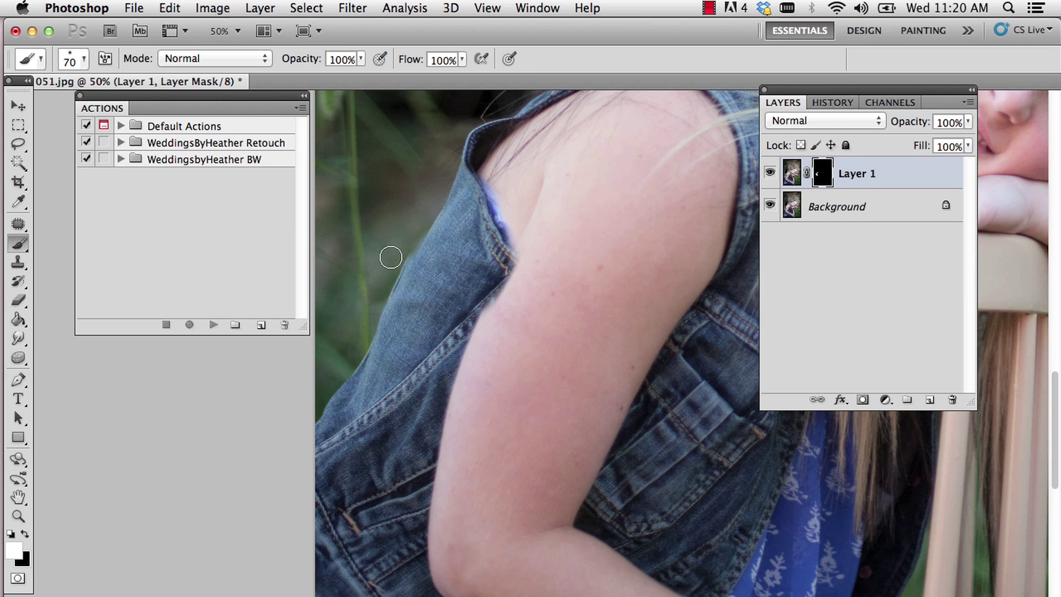
left_click(474, 190)
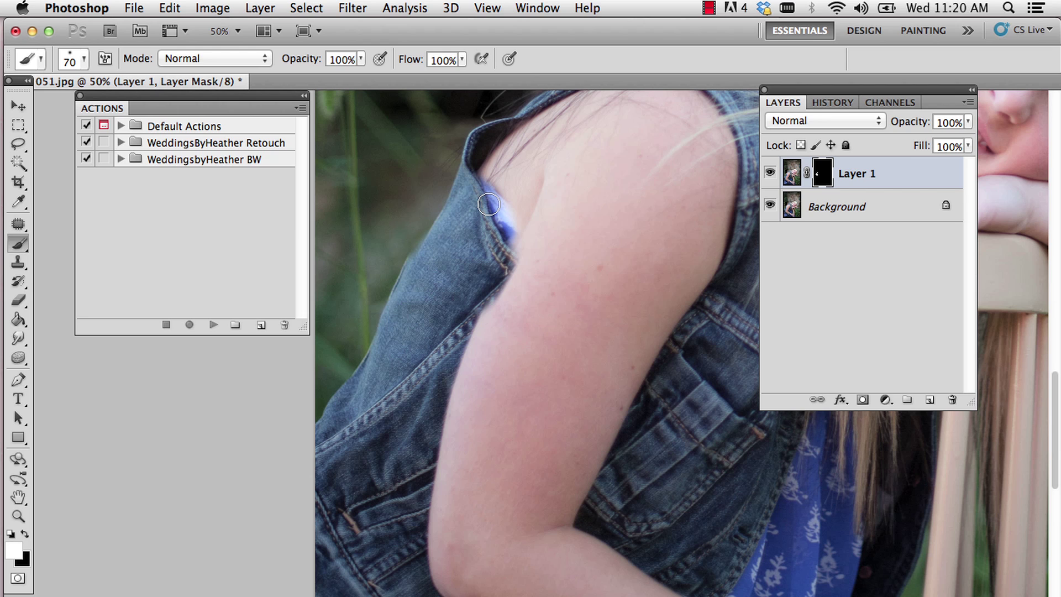
- Refine Layer 1's mask with black along the strap and vest edge, ending with a 40 brush
key("x")
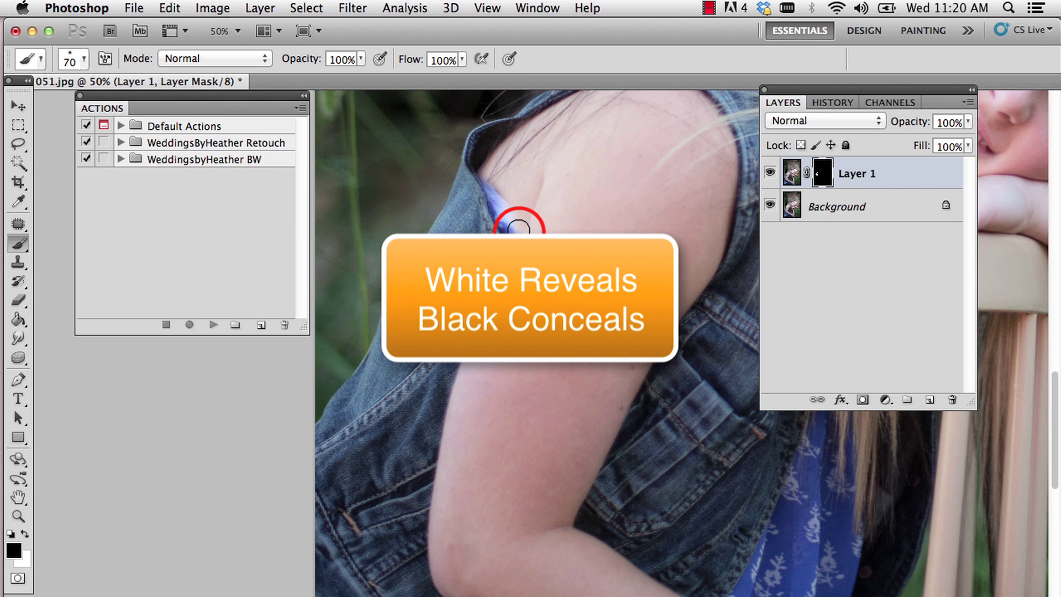
left_click(519, 228)
left_click_drag(510, 216, 494, 182)
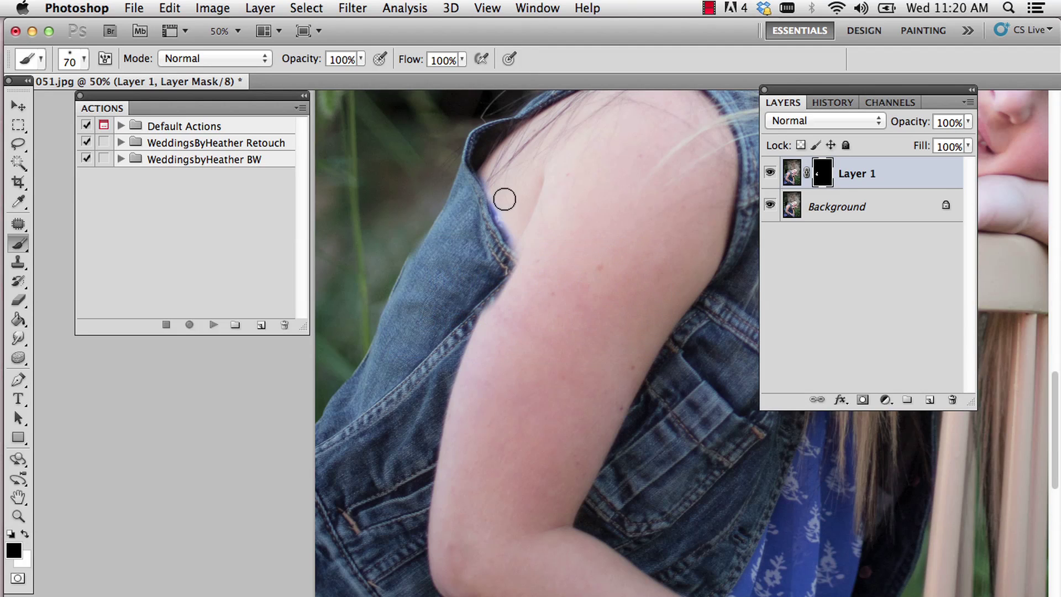
key("bracketleft")
key("bracketleft")
key("bracketleft")
left_click(515, 236)
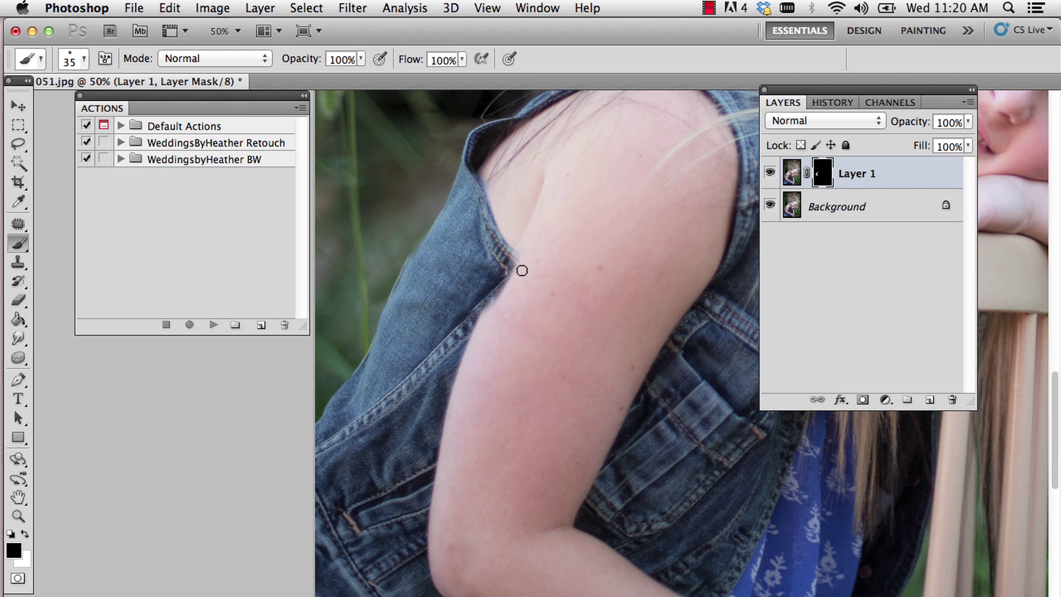
key("bracketright")
mouse_move(522, 268)
left_mouse_down()
mouse_move(521, 256)
mouse_move(499, 297)
left_mouse_up()
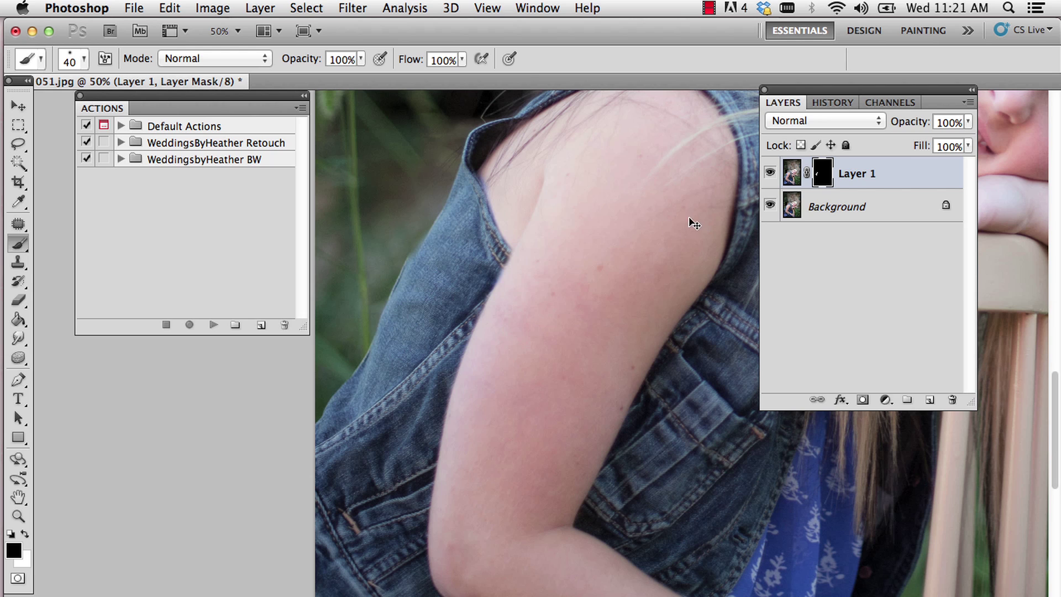
key("super+minus")
left_click(770, 173)
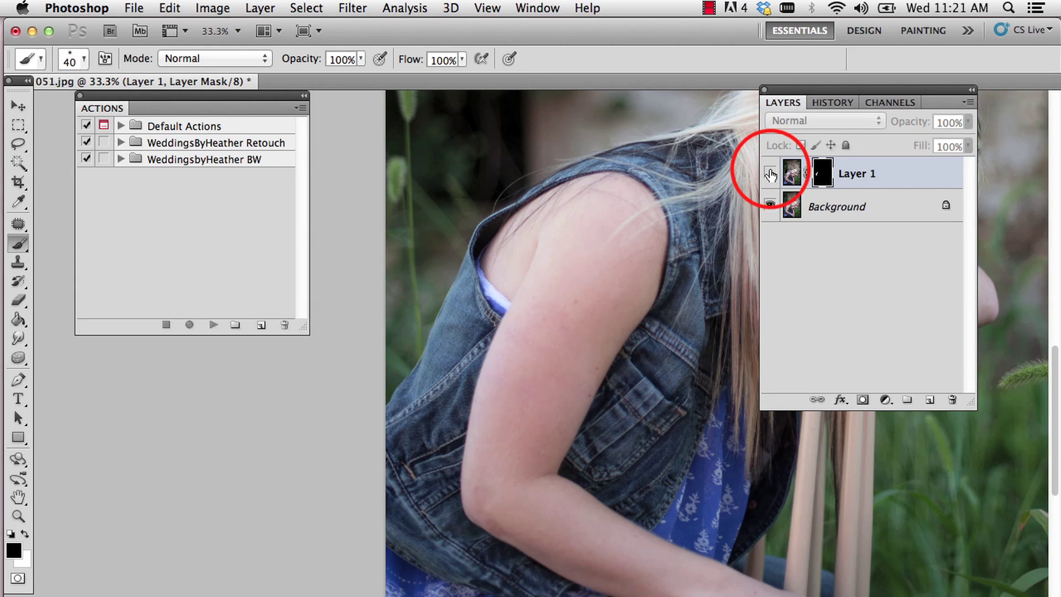
left_click(770, 174)
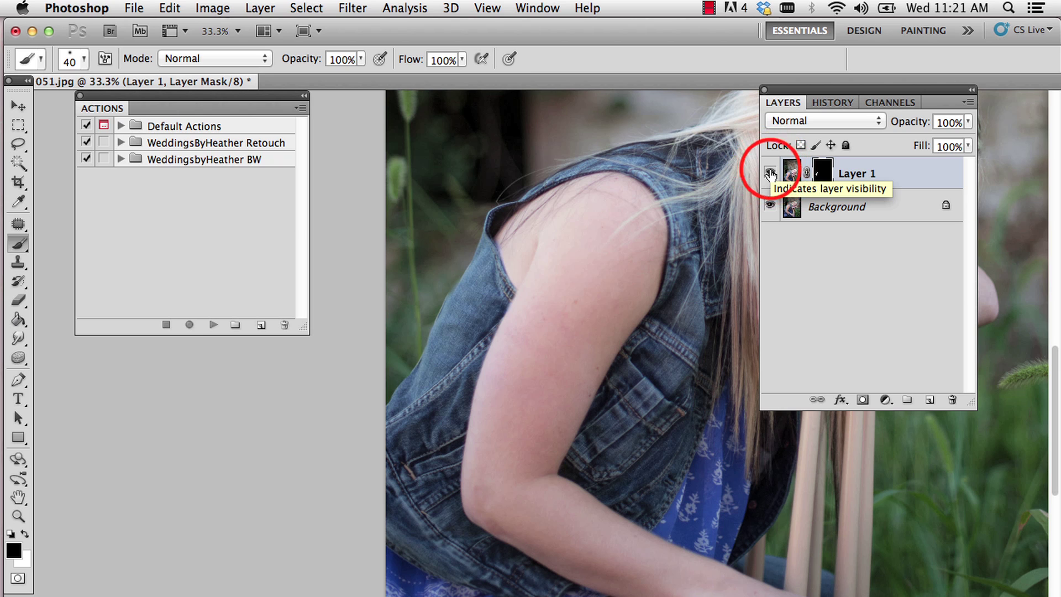
left_click(770, 174)
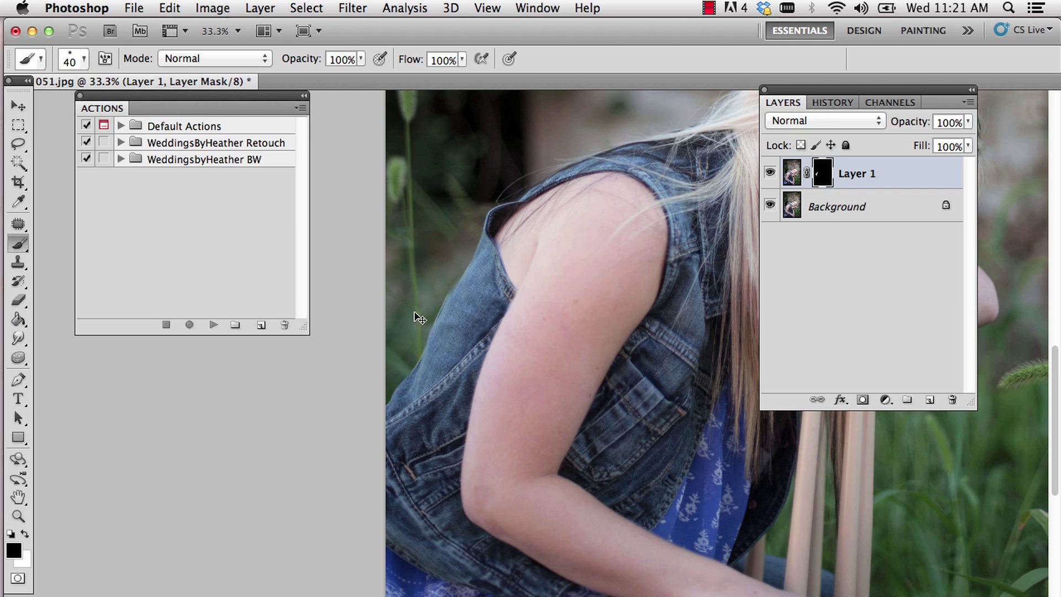
- Zoom to 100% on the jacket edge by the grass and paint black on the mask there
key("super+equal")
key("super+equal")
key("super+equal")
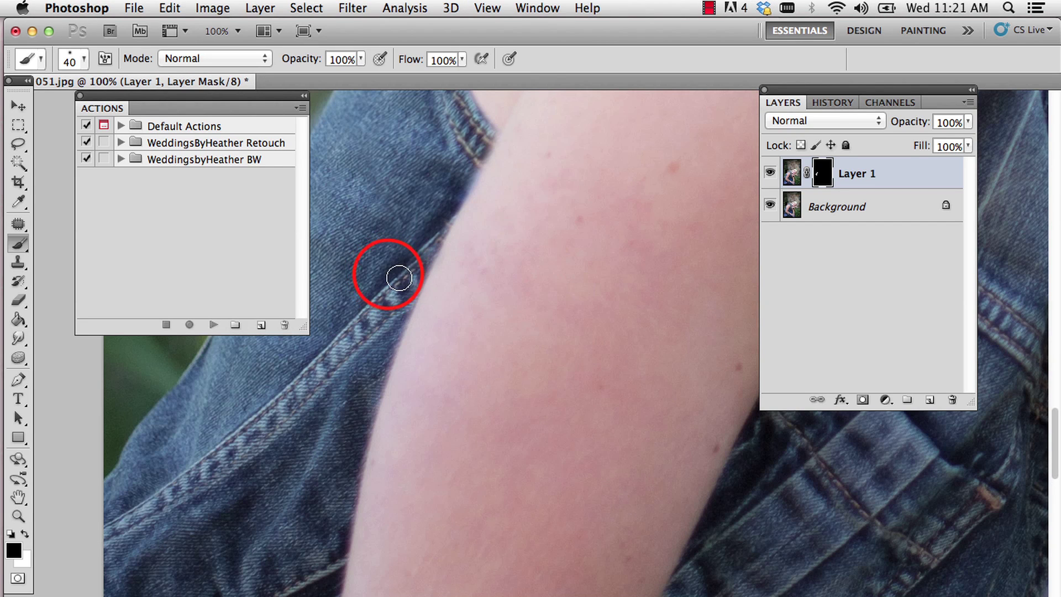
left_click_drag(400, 278, 606, 325)
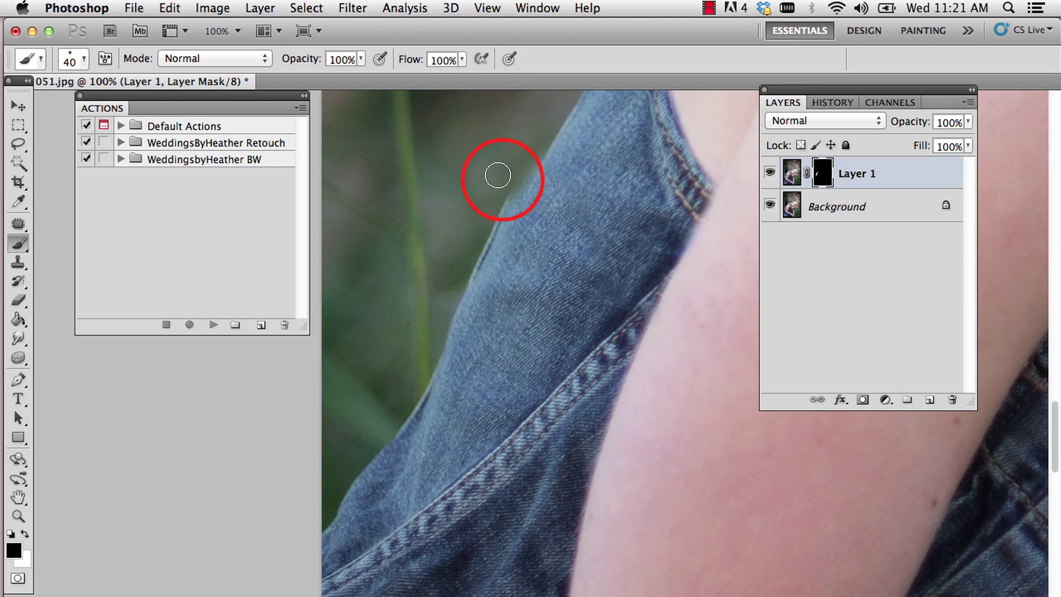
mouse_move(498, 176)
left_mouse_down()
mouse_move(523, 152)
mouse_move(513, 192)
mouse_move(548, 130)
mouse_move(536, 149)
mouse_move(543, 114)
left_mouse_up()
- Paint the jacket copy back in with white along its edge and grass blade, checking visibility
key("x")
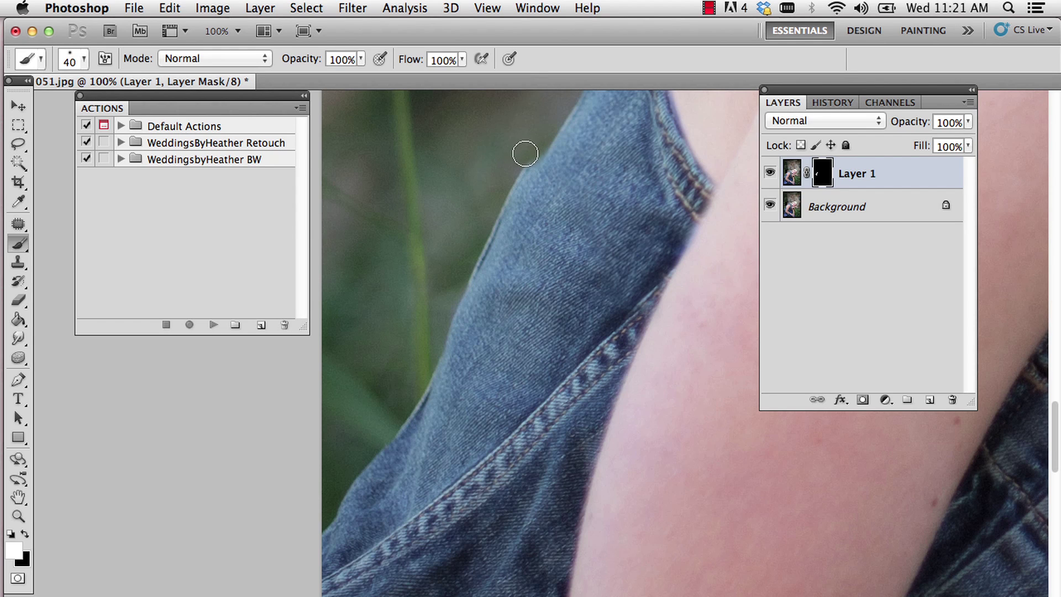
mouse_move(524, 154)
left_mouse_down()
mouse_move(516, 209)
mouse_move(533, 135)
mouse_move(503, 222)
mouse_move(503, 205)
mouse_move(459, 274)
mouse_move(488, 228)
mouse_move(486, 256)
mouse_move(495, 232)
mouse_move(477, 277)
mouse_move(494, 227)
mouse_move(414, 381)
mouse_move(455, 286)
mouse_move(455, 311)
left_mouse_up()
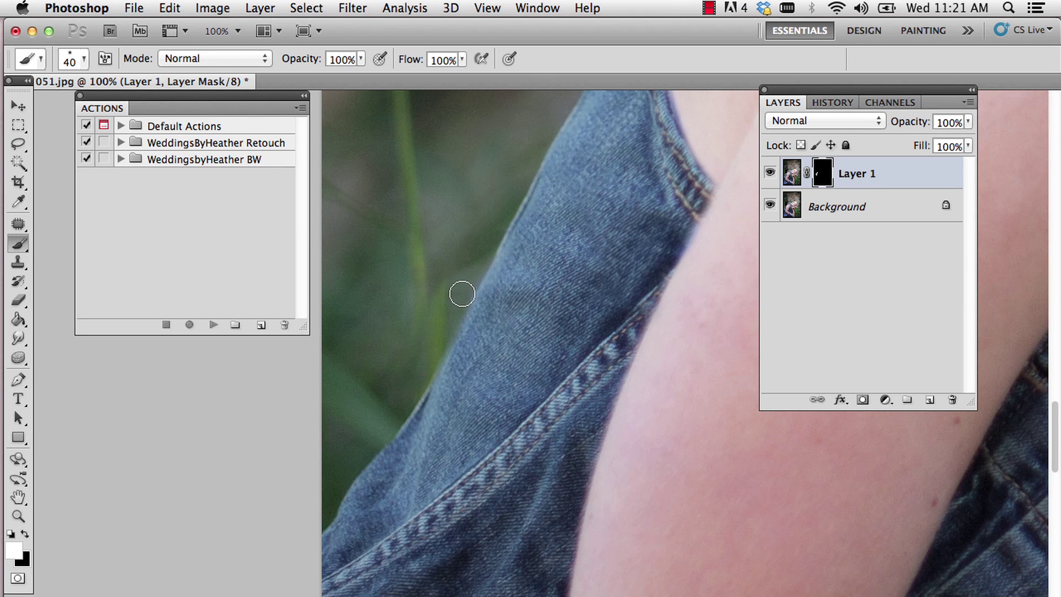
left_click(771, 175)
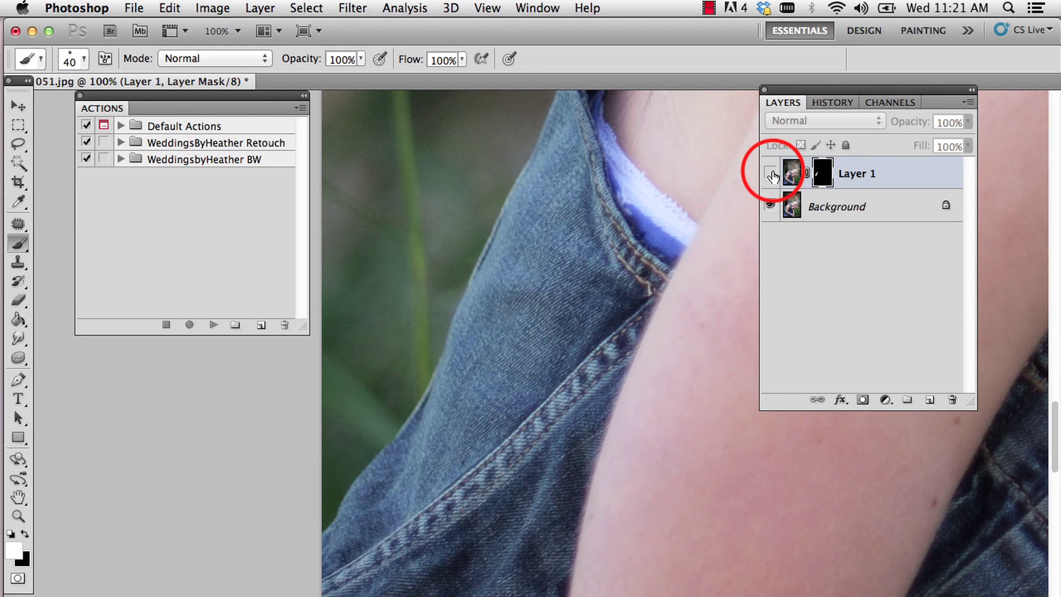
left_click(771, 174)
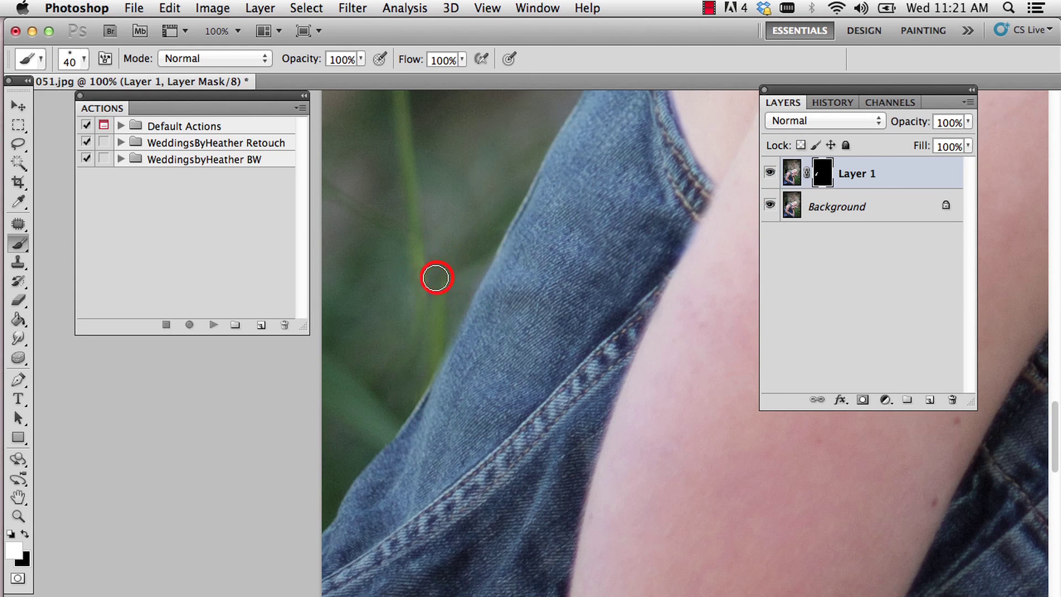
mouse_move(436, 277)
left_mouse_down()
mouse_move(445, 256)
mouse_move(419, 187)
mouse_move(428, 170)
left_mouse_up()
left_click(407, 208)
key("x")
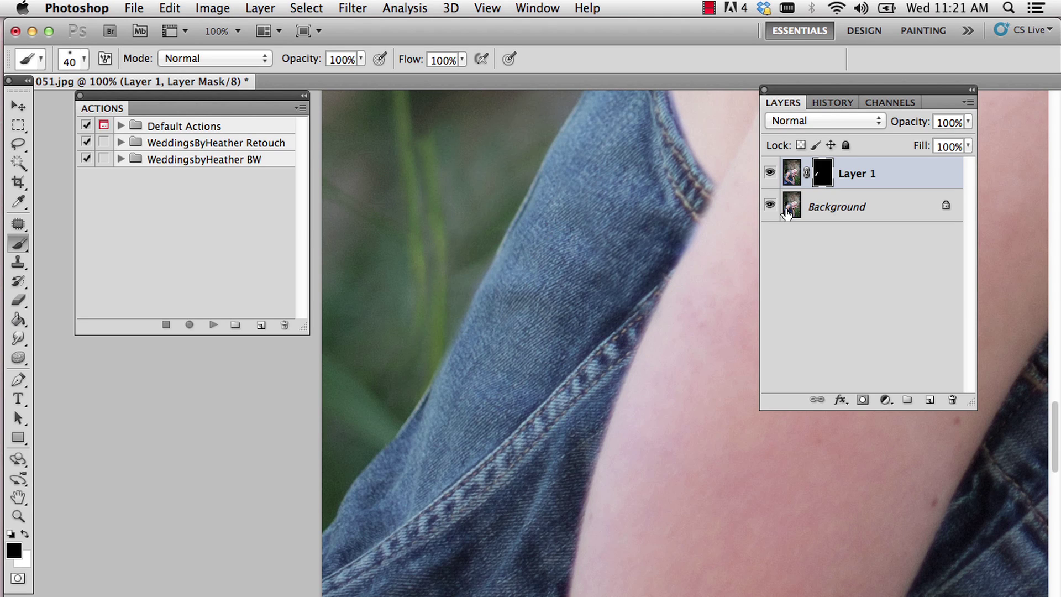
- Zoom out to compare Layer 1 on and off over the shoulder, then return to 100%
key("super+minus")
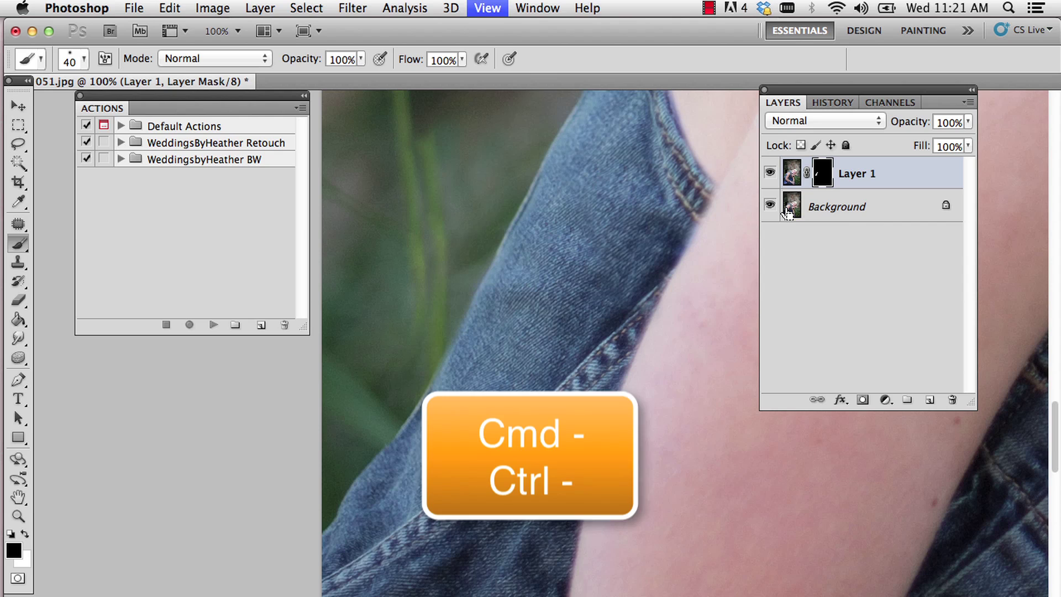
key("super+minus")
key("super+minus")
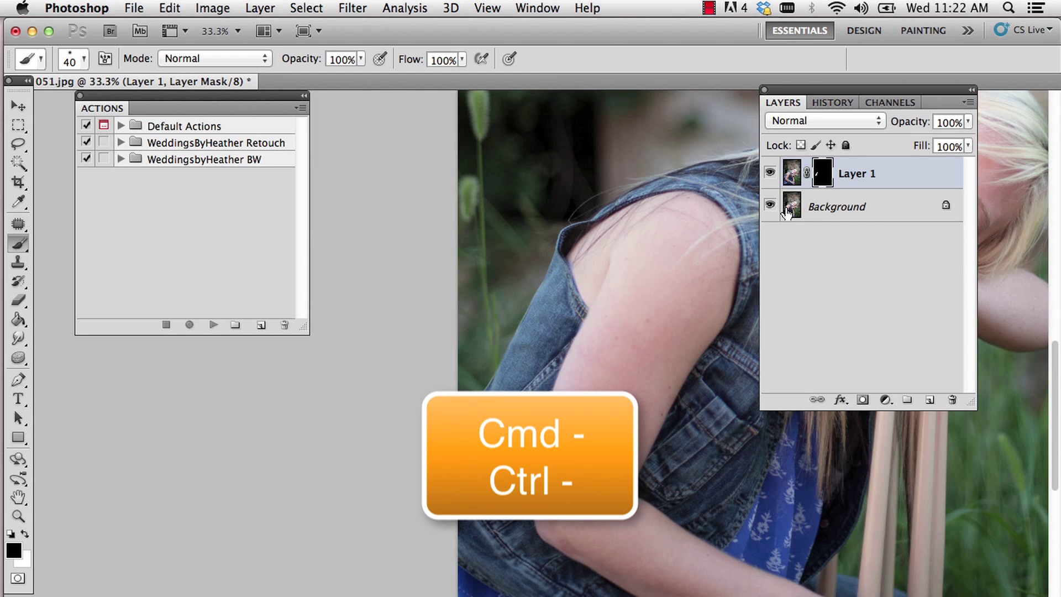
left_click(779, 182)
left_click(770, 173)
left_click(770, 176)
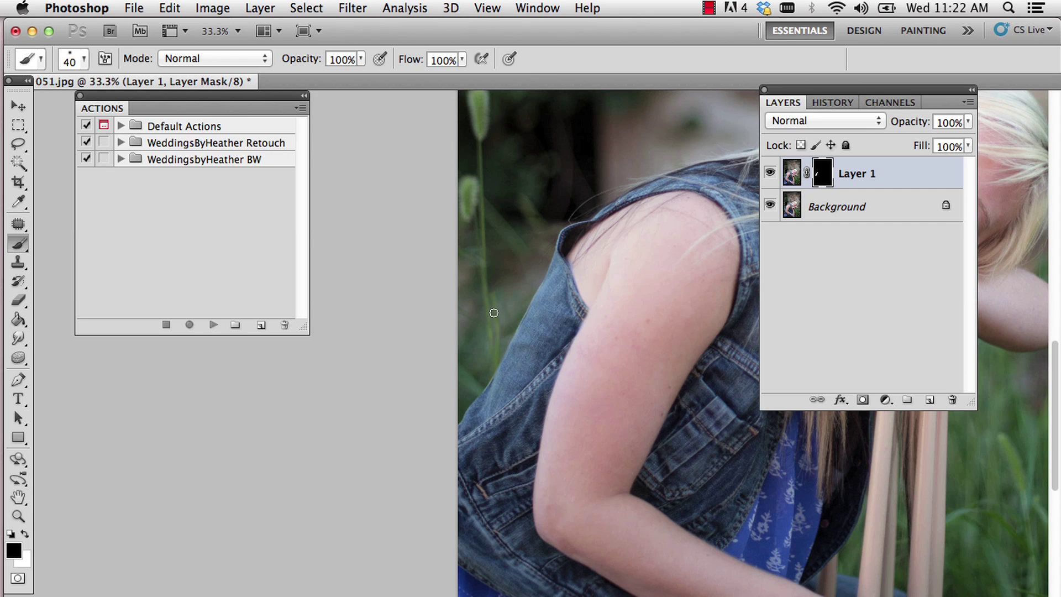
key("super+plus")
key("super+plus")
key("super+plus")
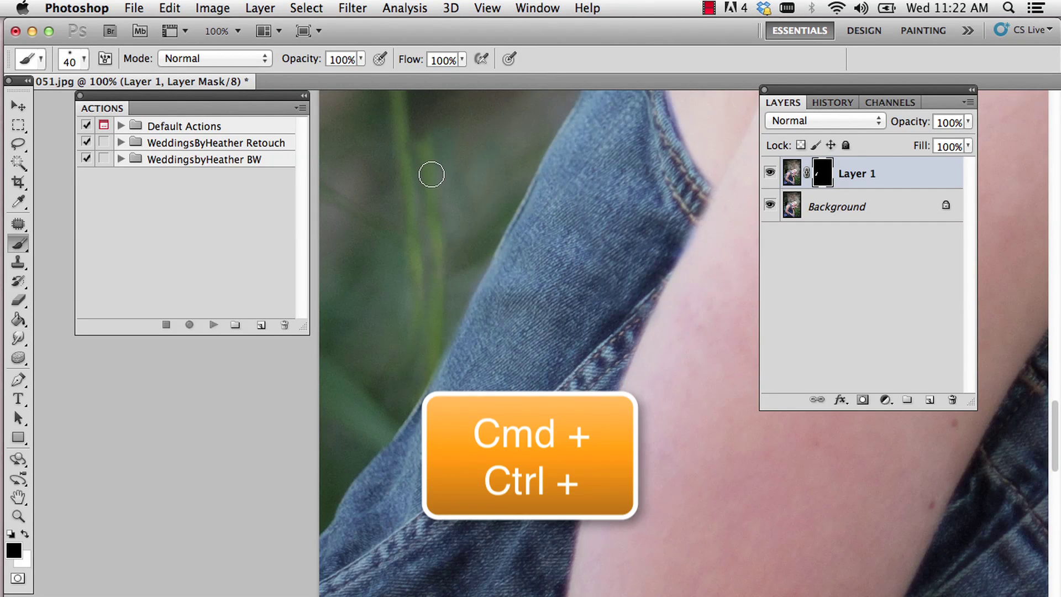
- Dab black on the mask over the grass beside the jacket edge, shrinking the brush to 25
key("x")
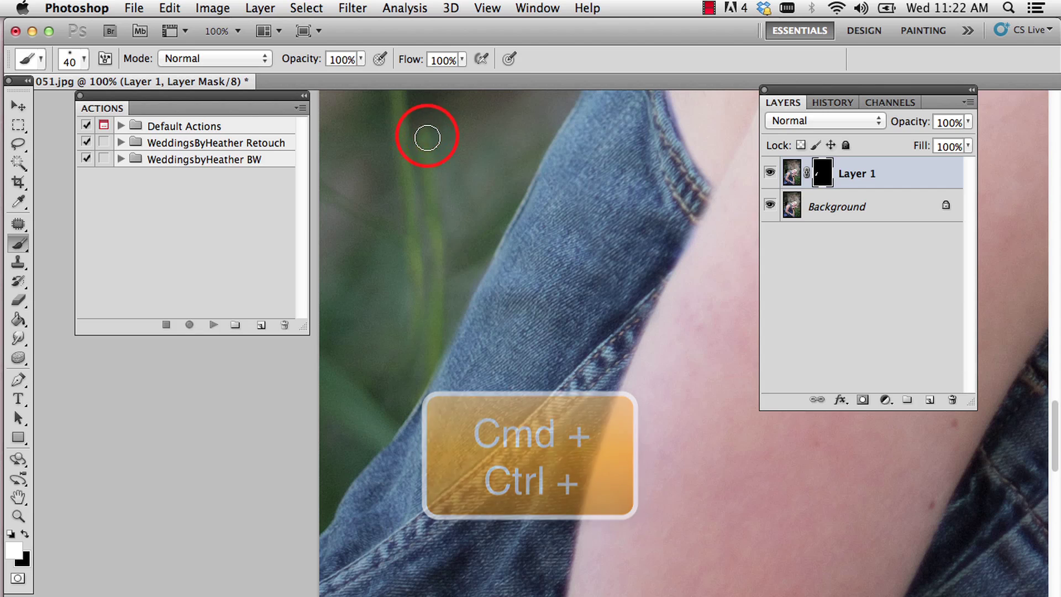
left_click(426, 99)
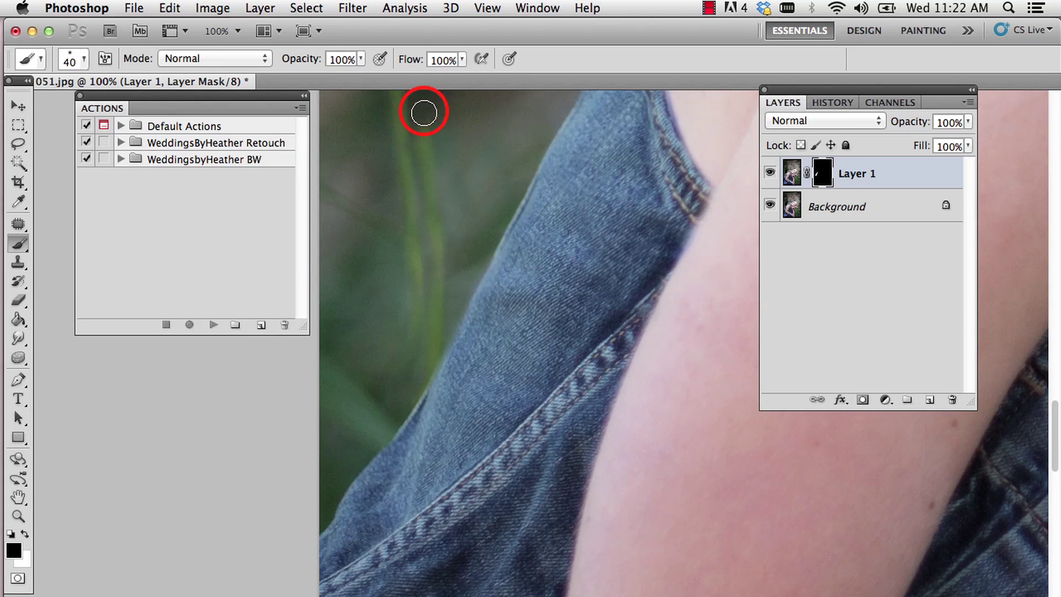
key("x")
left_click(437, 214)
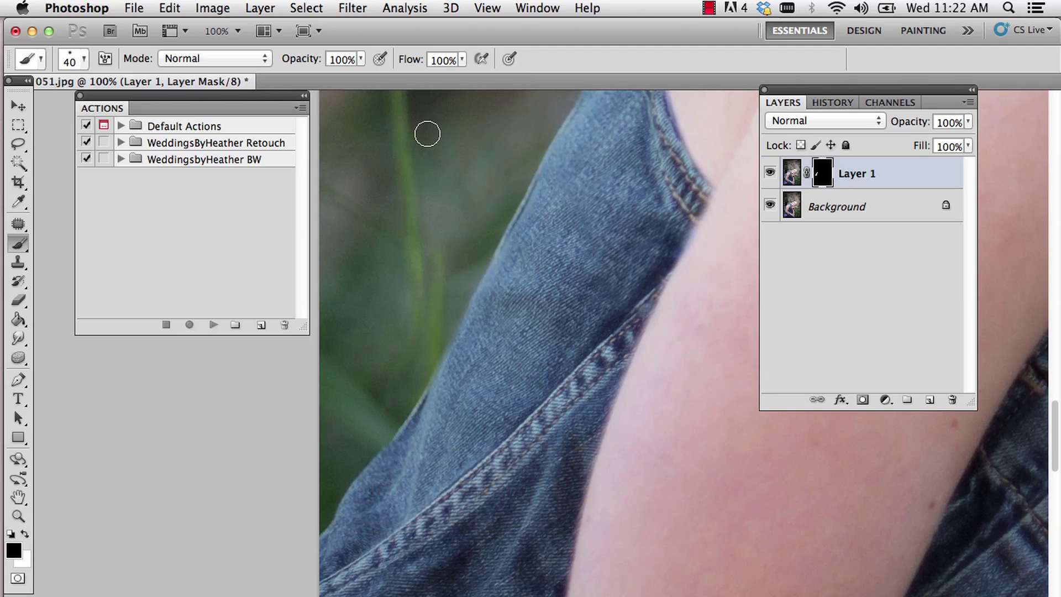
left_click(450, 237)
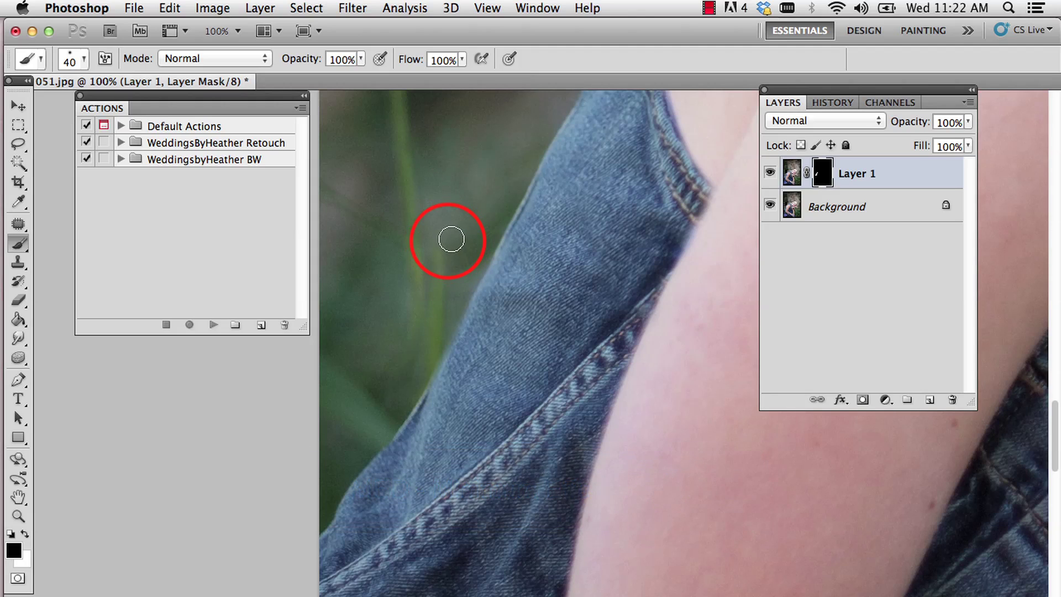
left_click(439, 272)
key("[")
left_click(437, 314)
left_click(435, 327)
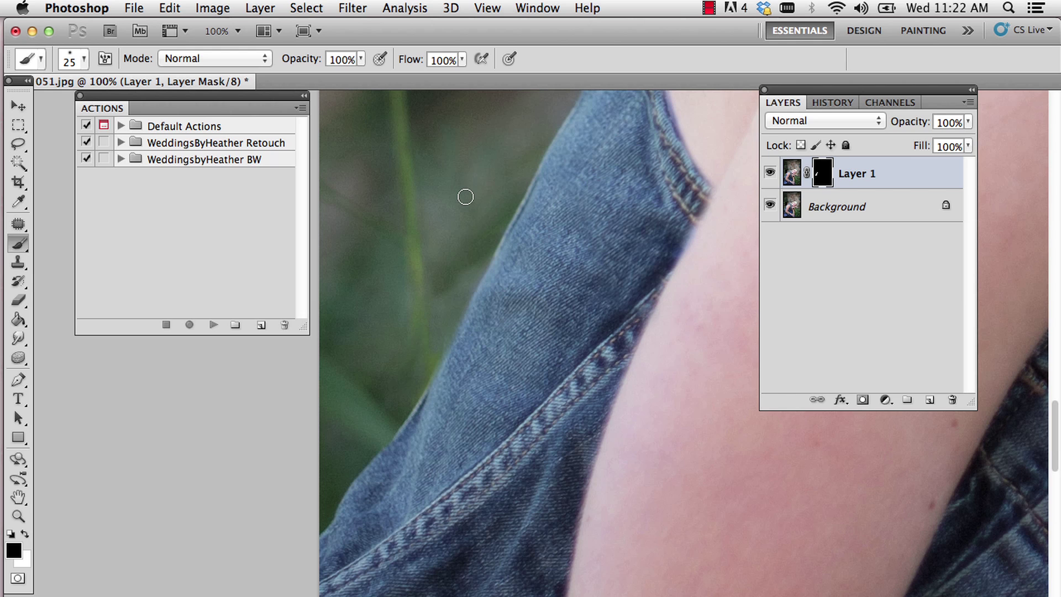
key("super+minus")
key("super+minus")
key("super+minus")
key("super+minus")
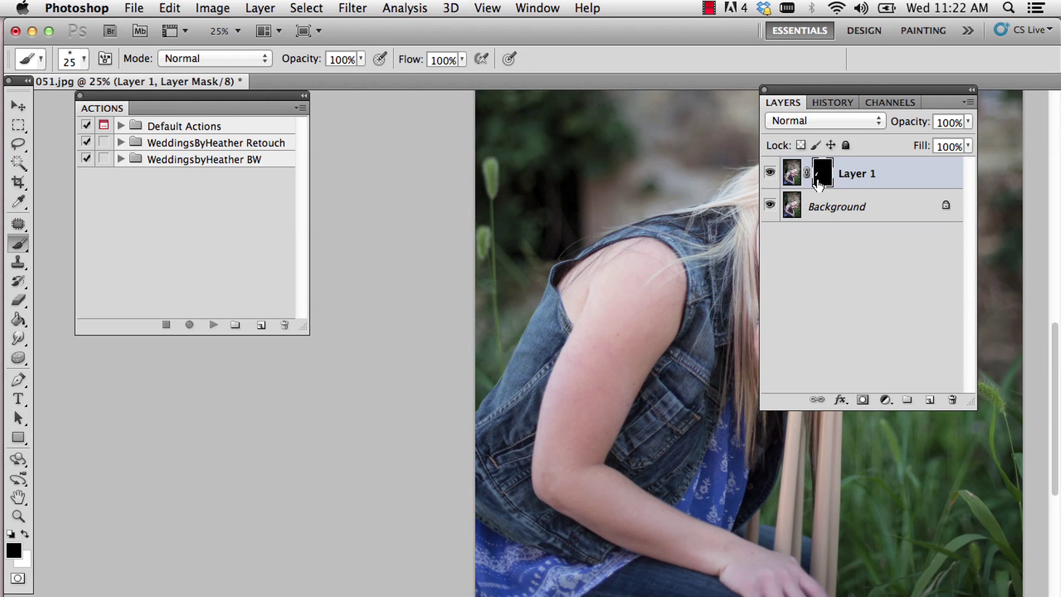
left_click(770, 175)
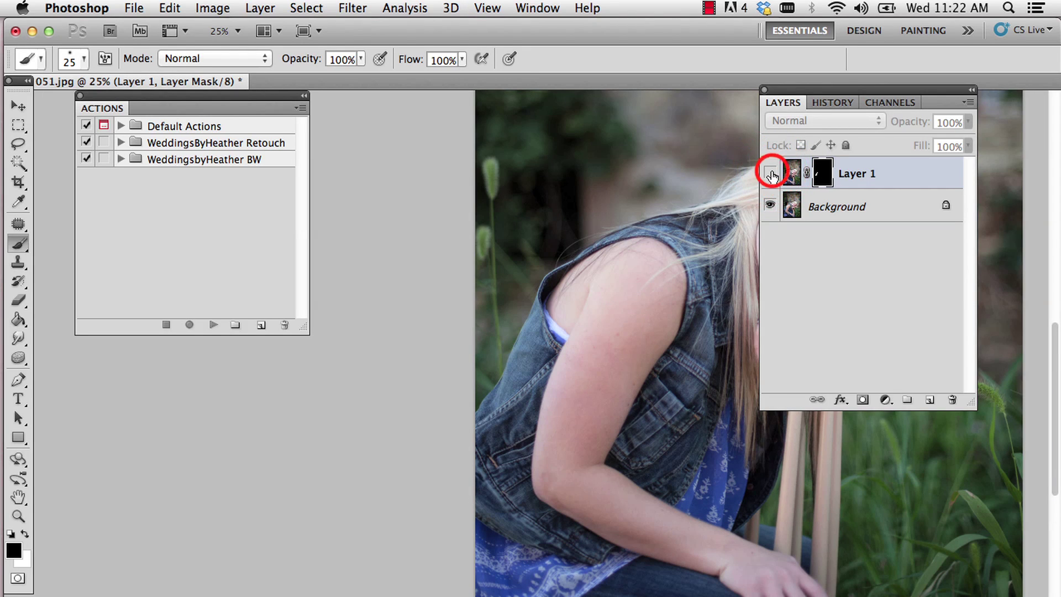
left_click(771, 174)
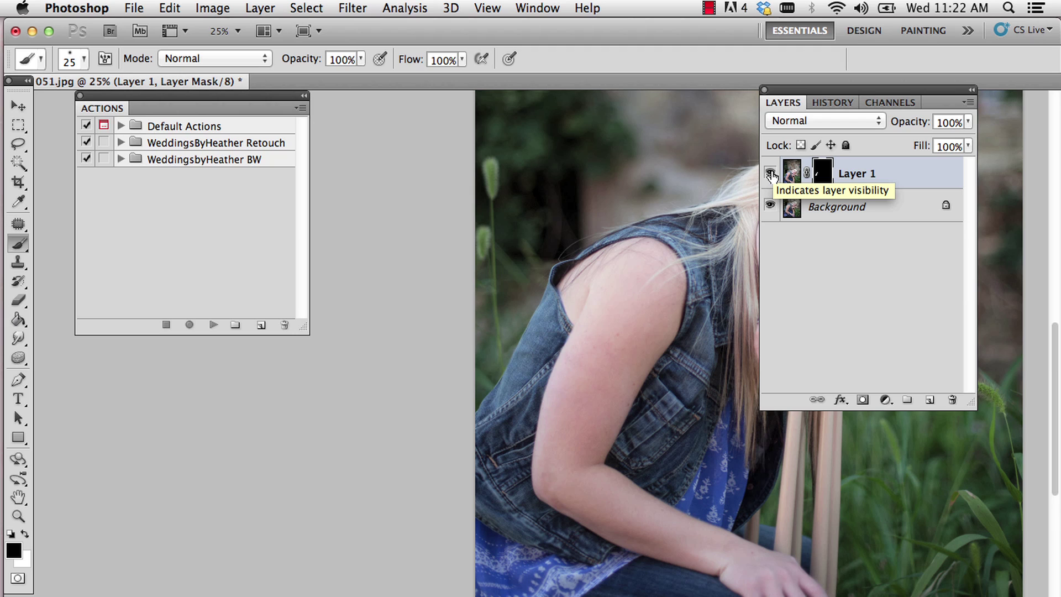